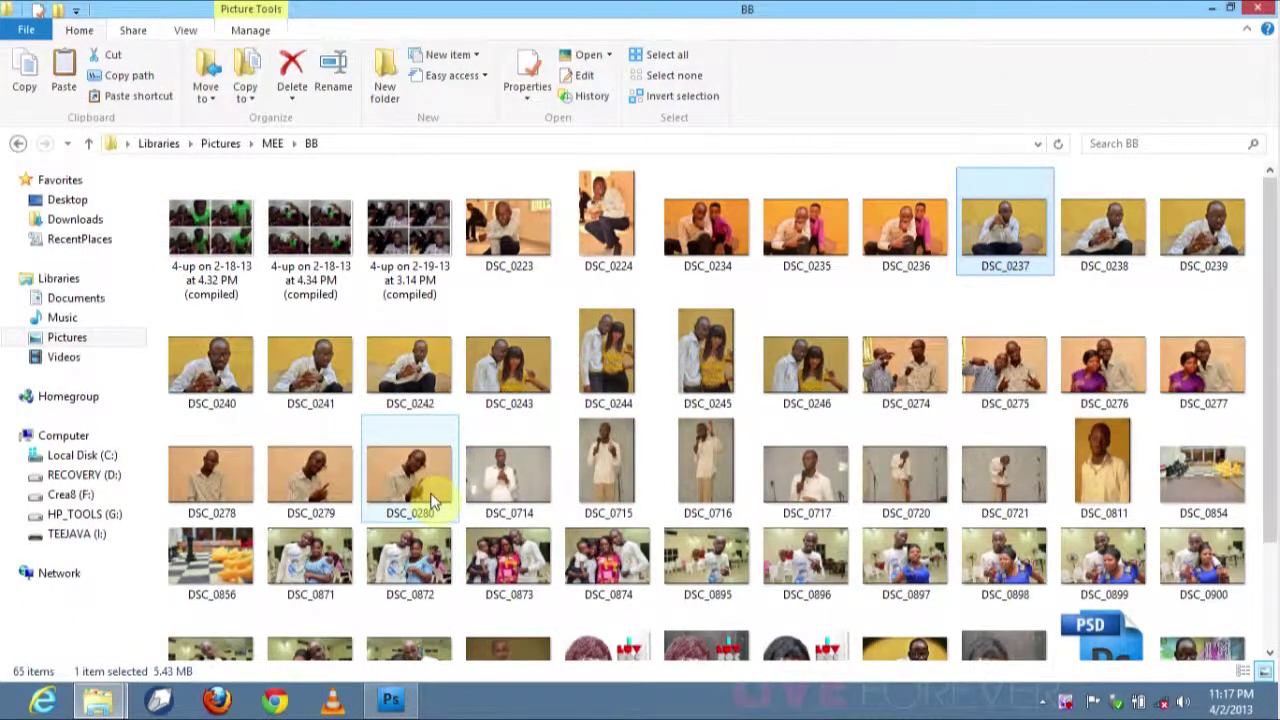
Open DSC_0237 in Photoshop and select the seated man by tracing his whole outline with the Magnetic Lasso.
{"action": "left_click_drag", "start_coordinate": [1020, 228], "coordinate": [480, 372]}
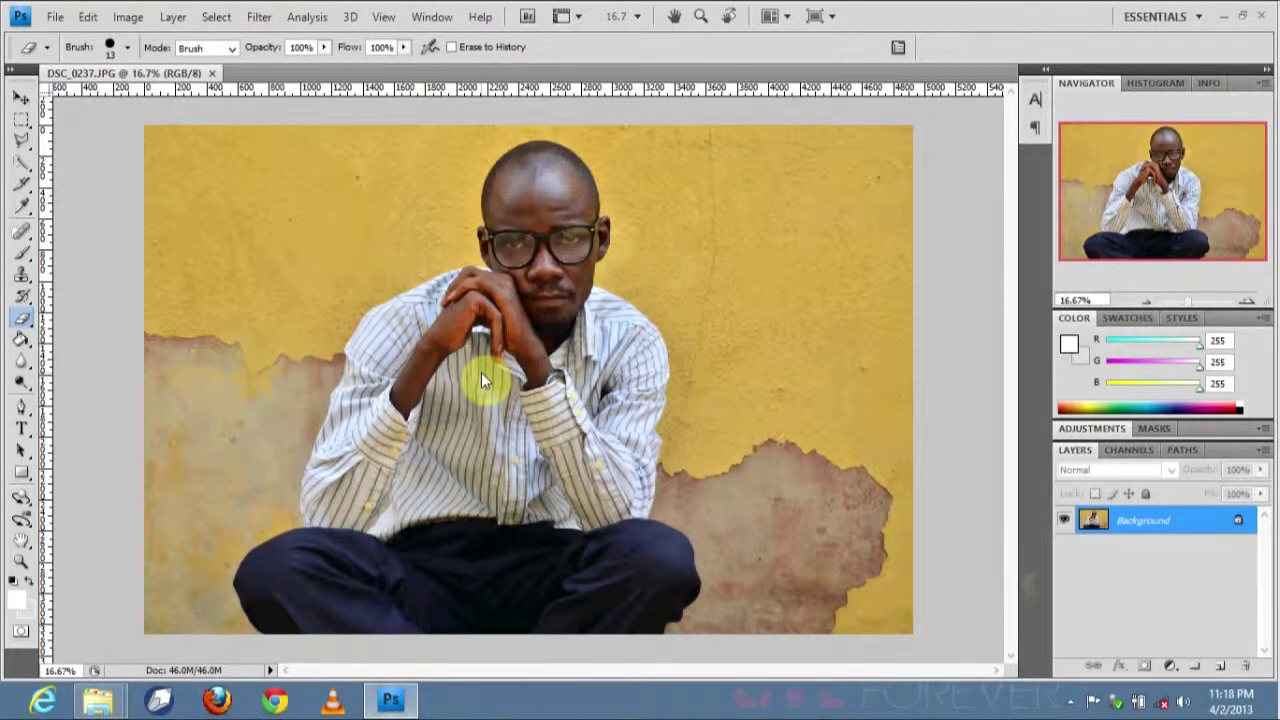
{"action": "left_click", "coordinate": [22, 140]}
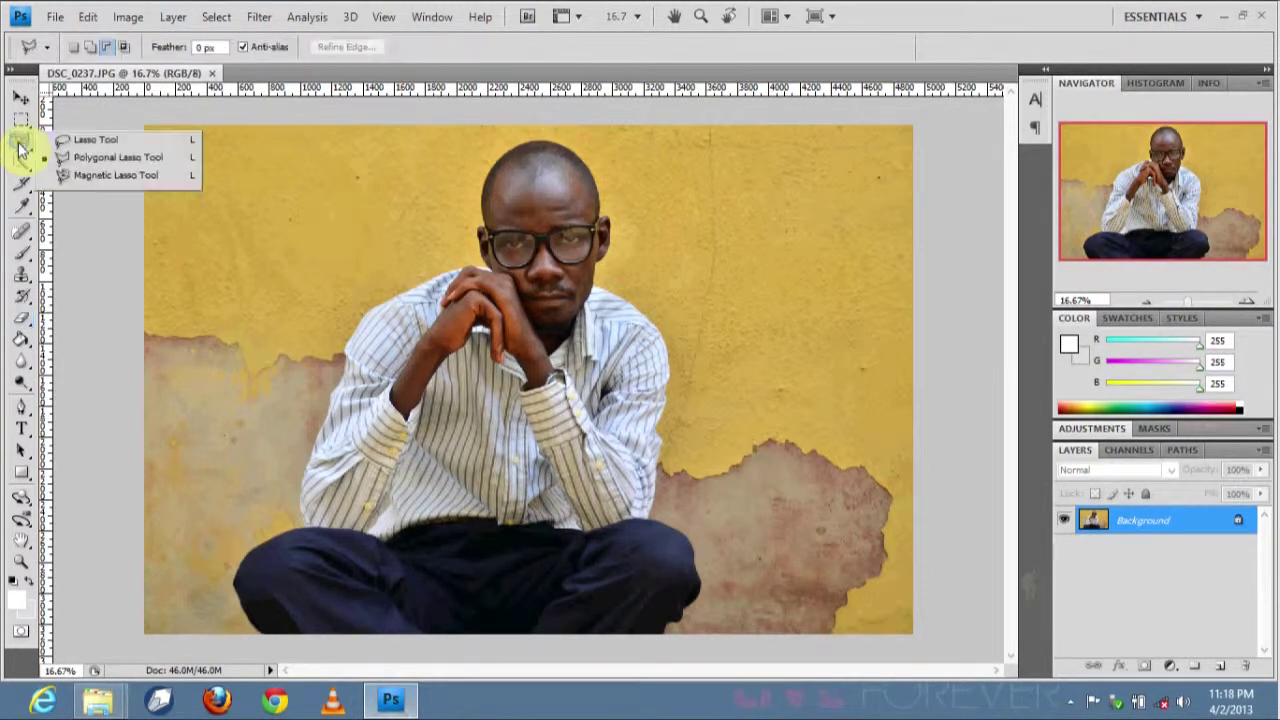
{"action": "left_click", "coordinate": [78, 177]}
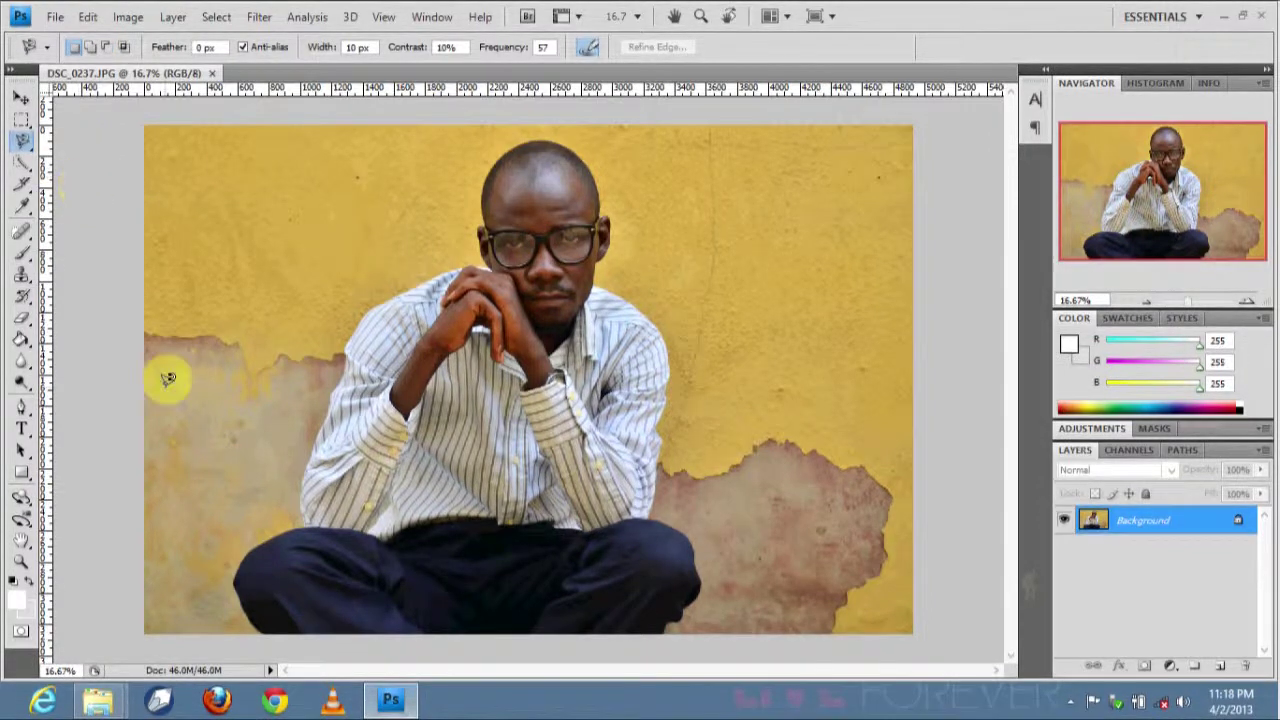
{"action": "left_click", "coordinate": [265, 626]}
{"action": "mouse_move", "coordinate": [265, 626]}
{"action": "left_mouse_down"}
{"action": "mouse_move", "coordinate": [240, 551]}
{"action": "mouse_move", "coordinate": [311, 518]}
{"action": "mouse_move", "coordinate": [315, 425]}
{"action": "mouse_move", "coordinate": [368, 304]}
{"action": "mouse_move", "coordinate": [449, 258]}
{"action": "mouse_move", "coordinate": [498, 253]}
{"action": "mouse_move", "coordinate": [479, 218]}
{"action": "mouse_move", "coordinate": [492, 215]}
{"action": "mouse_move", "coordinate": [502, 134]}
{"action": "left_mouse_up"}
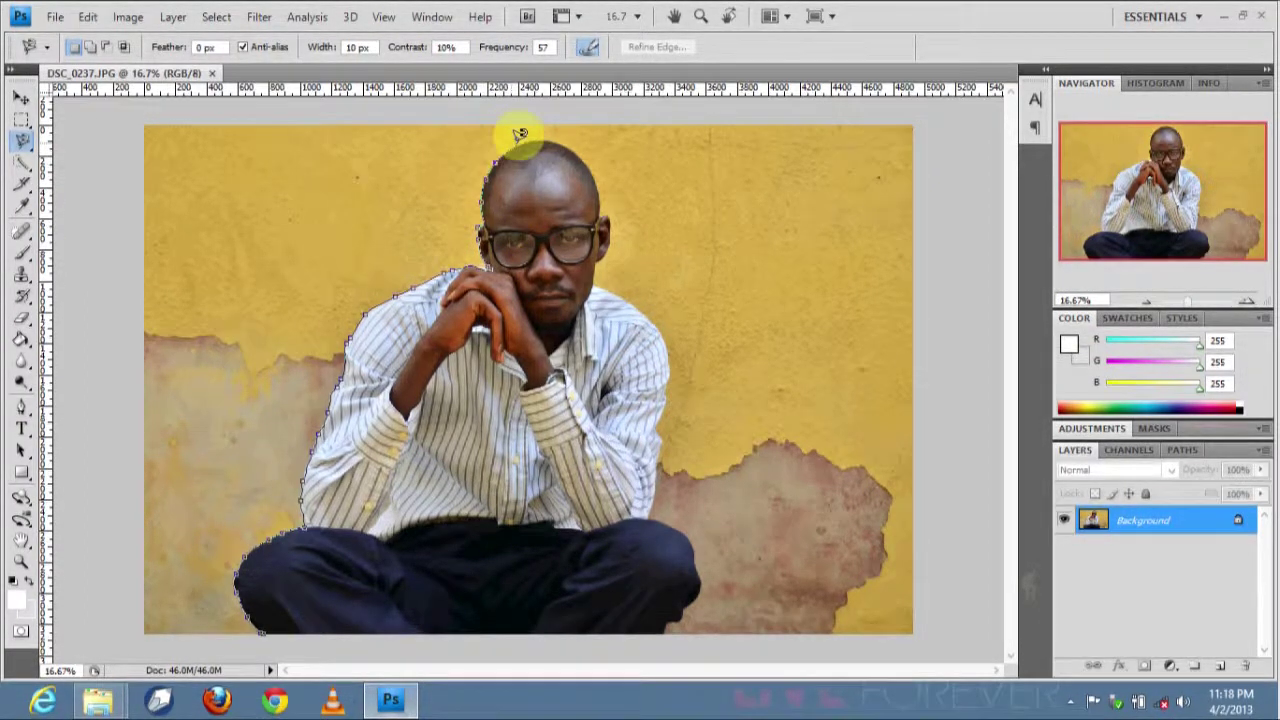
{"action": "mouse_move", "coordinate": [586, 153]}
{"action": "left_mouse_down"}
{"action": "mouse_move", "coordinate": [621, 222]}
{"action": "mouse_move", "coordinate": [600, 281]}
{"action": "mouse_move", "coordinate": [670, 342]}
{"action": "mouse_move", "coordinate": [649, 522]}
{"action": "mouse_move", "coordinate": [695, 536]}
{"action": "mouse_move", "coordinate": [701, 597]}
{"action": "mouse_move", "coordinate": [661, 637]}
{"action": "mouse_move", "coordinate": [367, 637]}
{"action": "mouse_move", "coordinate": [290, 622]}
{"action": "left_mouse_up"}
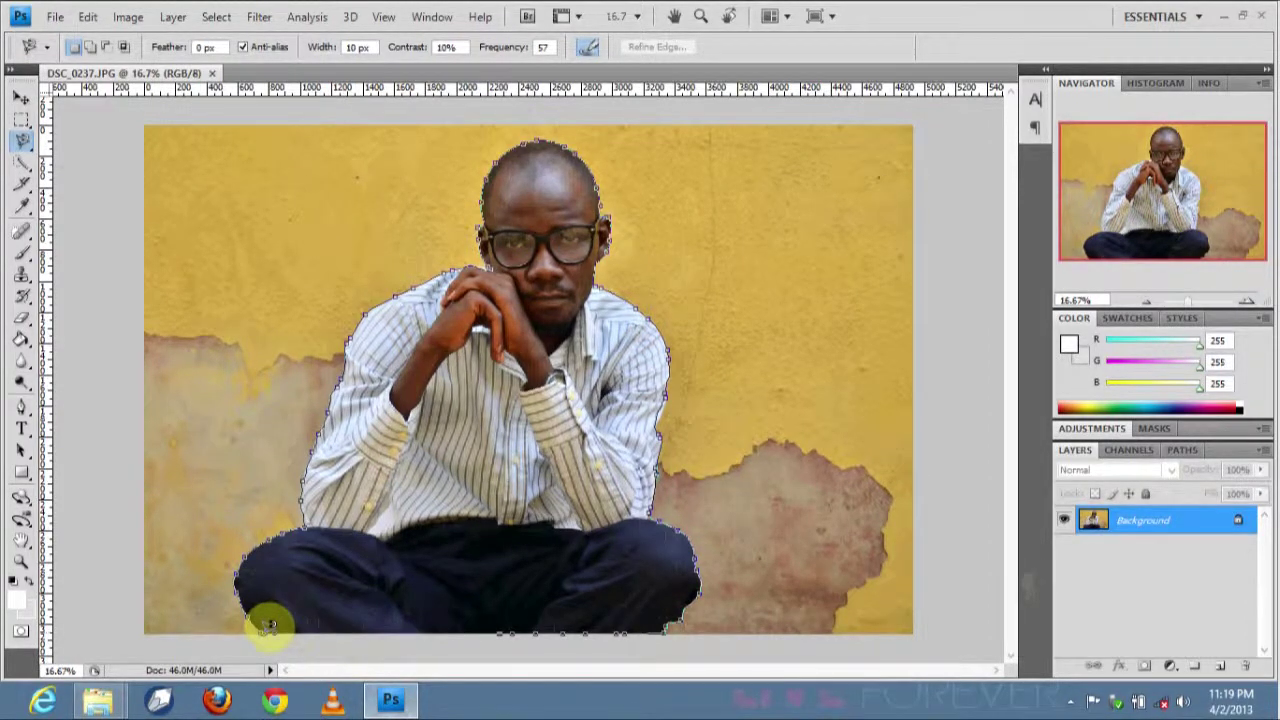
{"action": "left_click", "coordinate": [268, 625]}
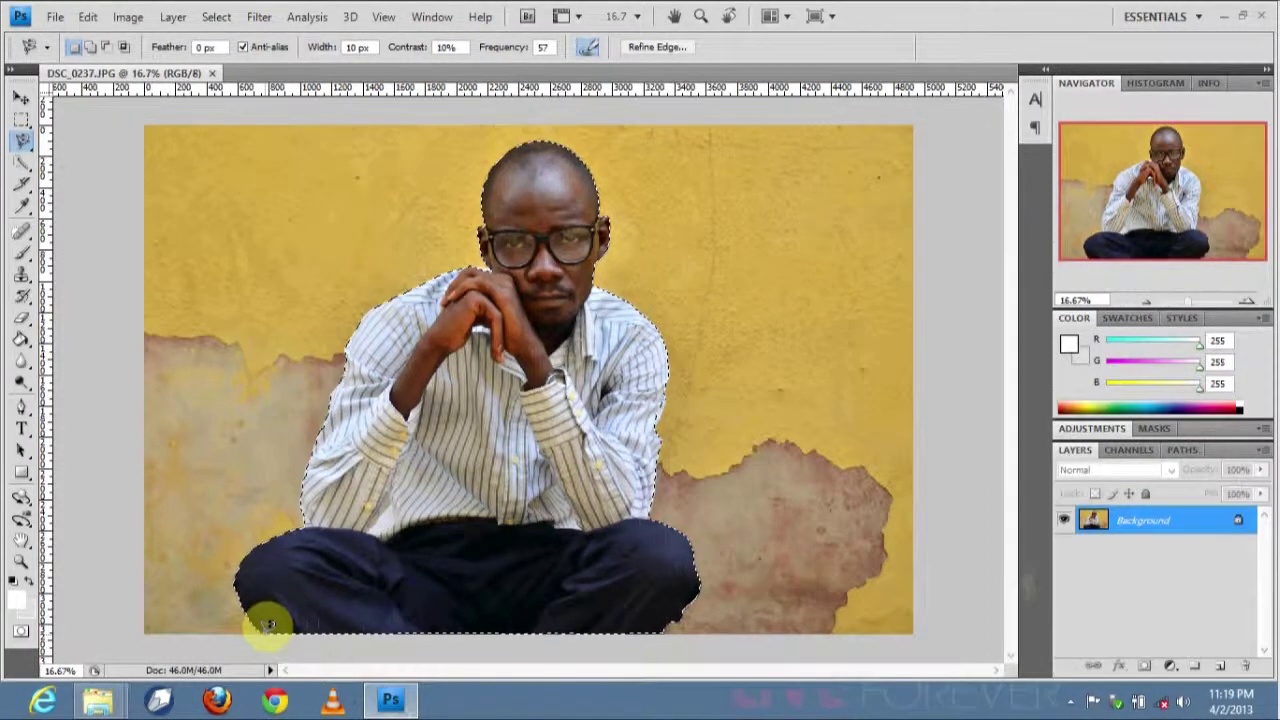
Add the missed edge of the sleeve on the photo's left side to the selection with the Polygonal Lasso in add mode.
{"action": "key", "text": "ctrl+plus"}
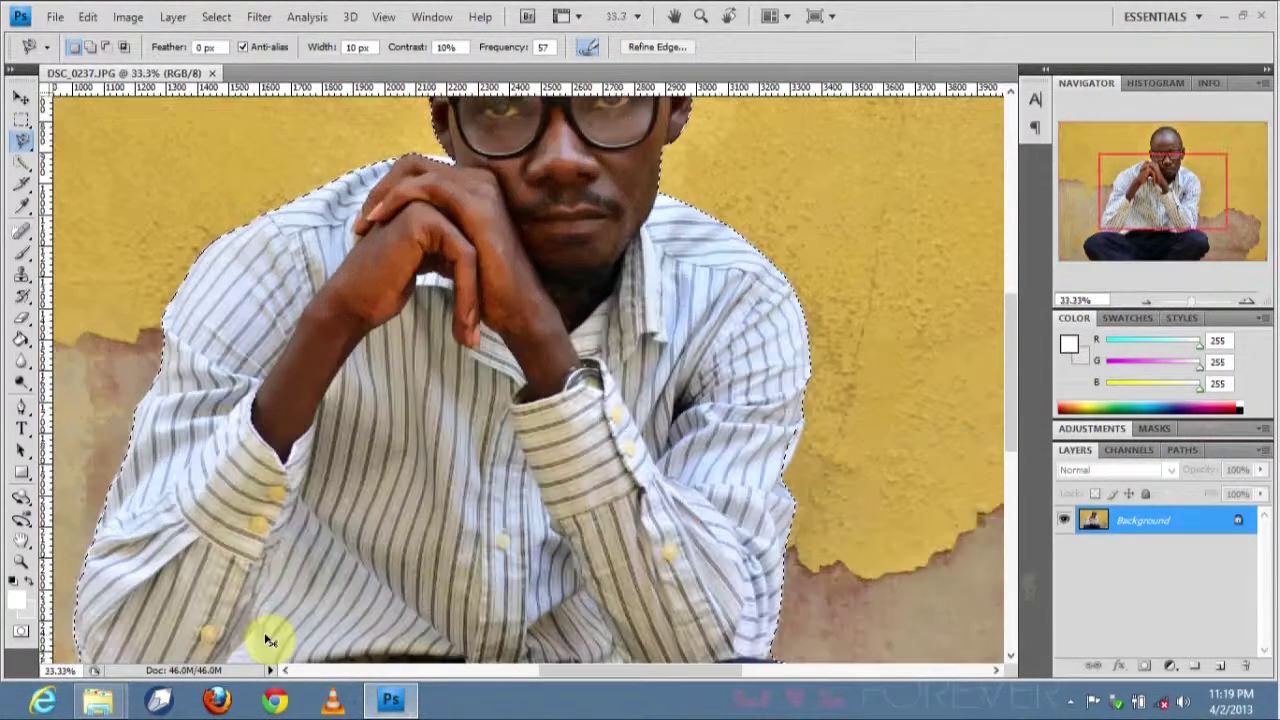
{"action": "key", "text": "ctrl+plus"}
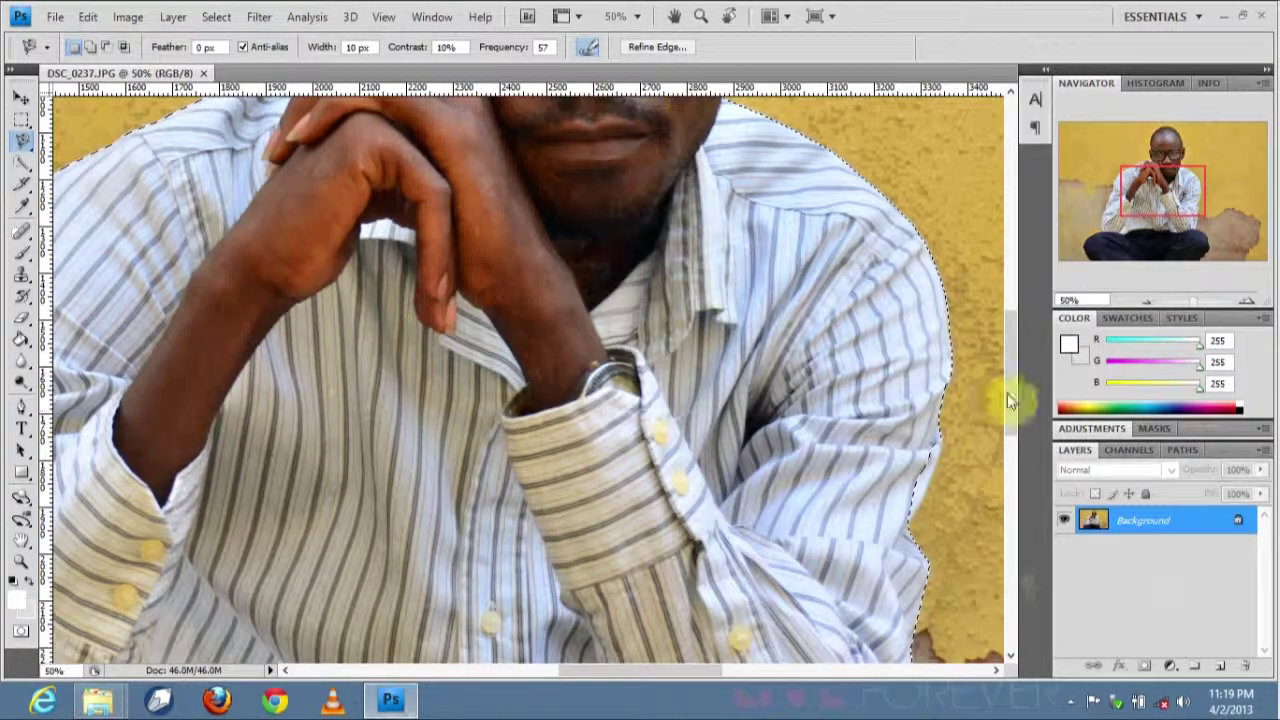
{"action": "left_click_drag", "start_coordinate": [1138, 194], "coordinate": [1105, 219]}
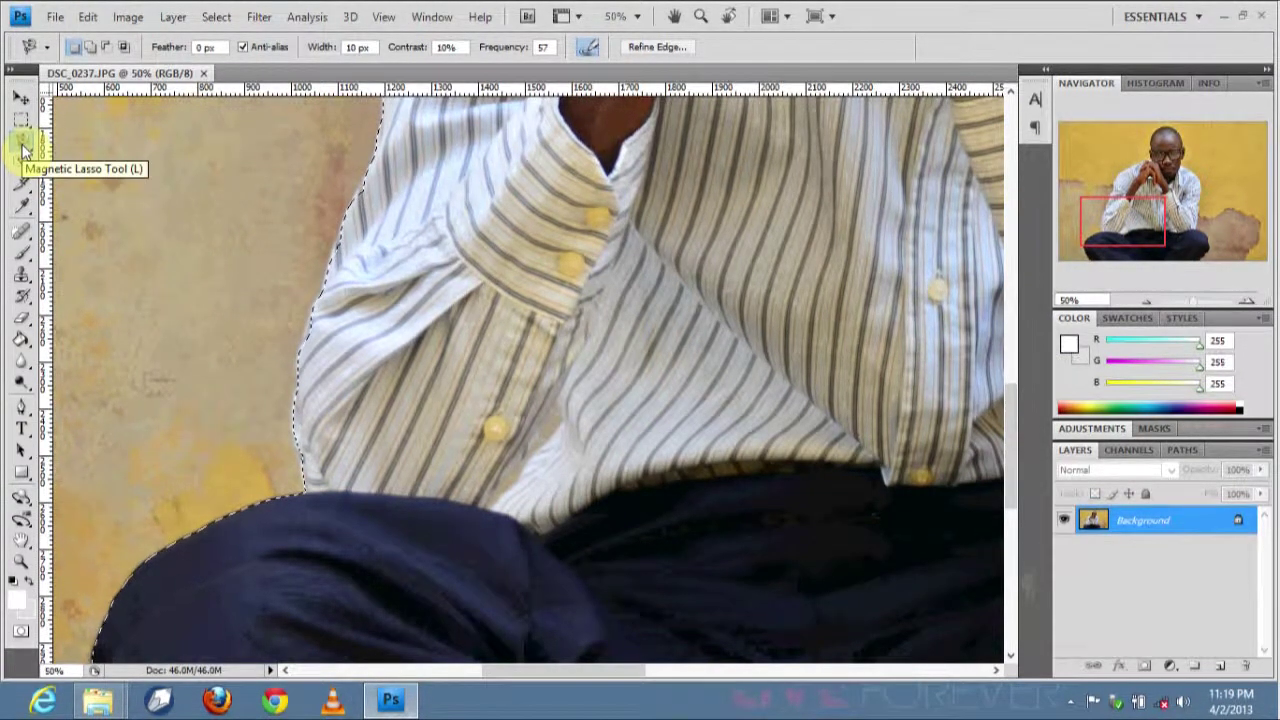
{"action": "left_click_drag", "start_coordinate": [25, 150], "coordinate": [58, 157]}
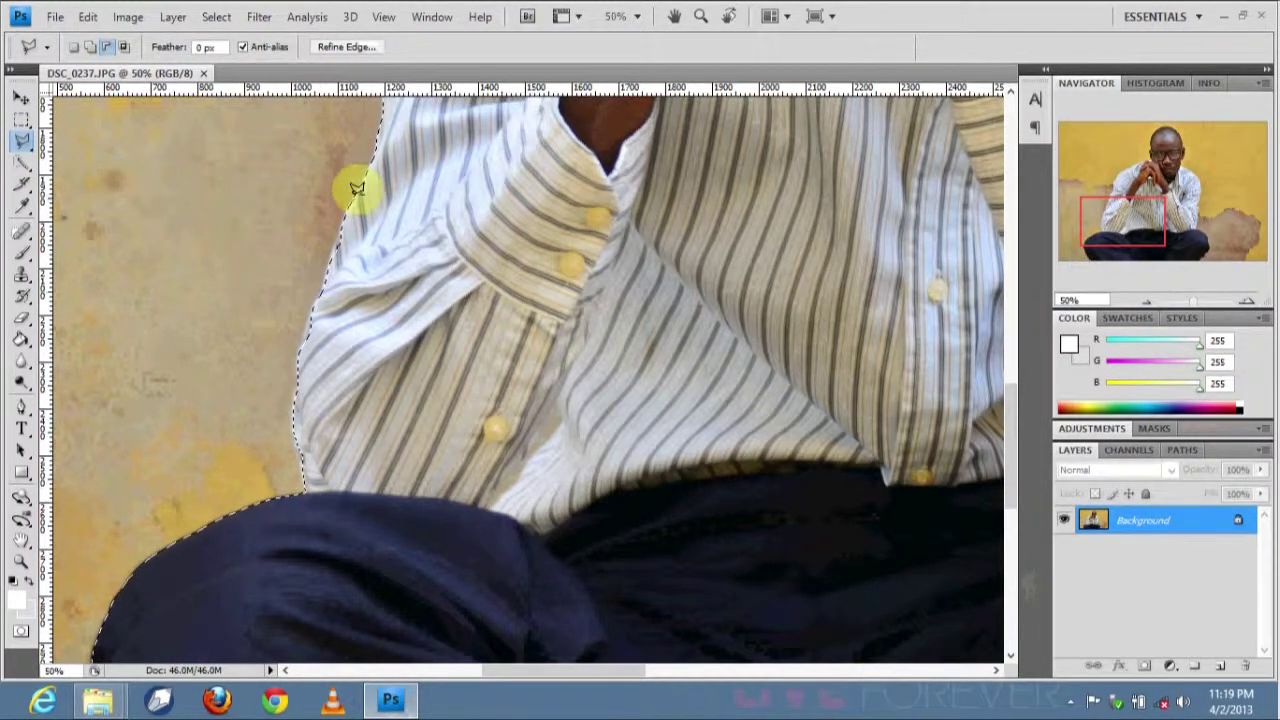
{"action": "left_click", "coordinate": [89, 47]}
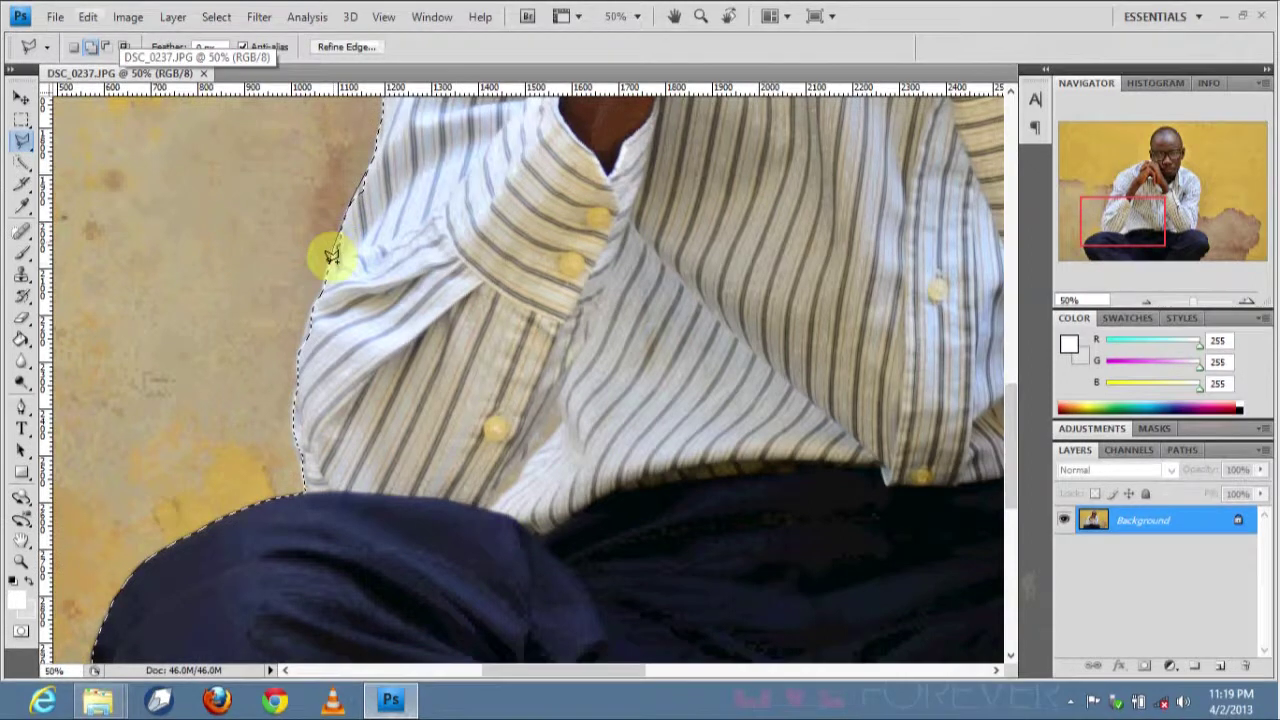
{"action": "left_click", "coordinate": [357, 285]}
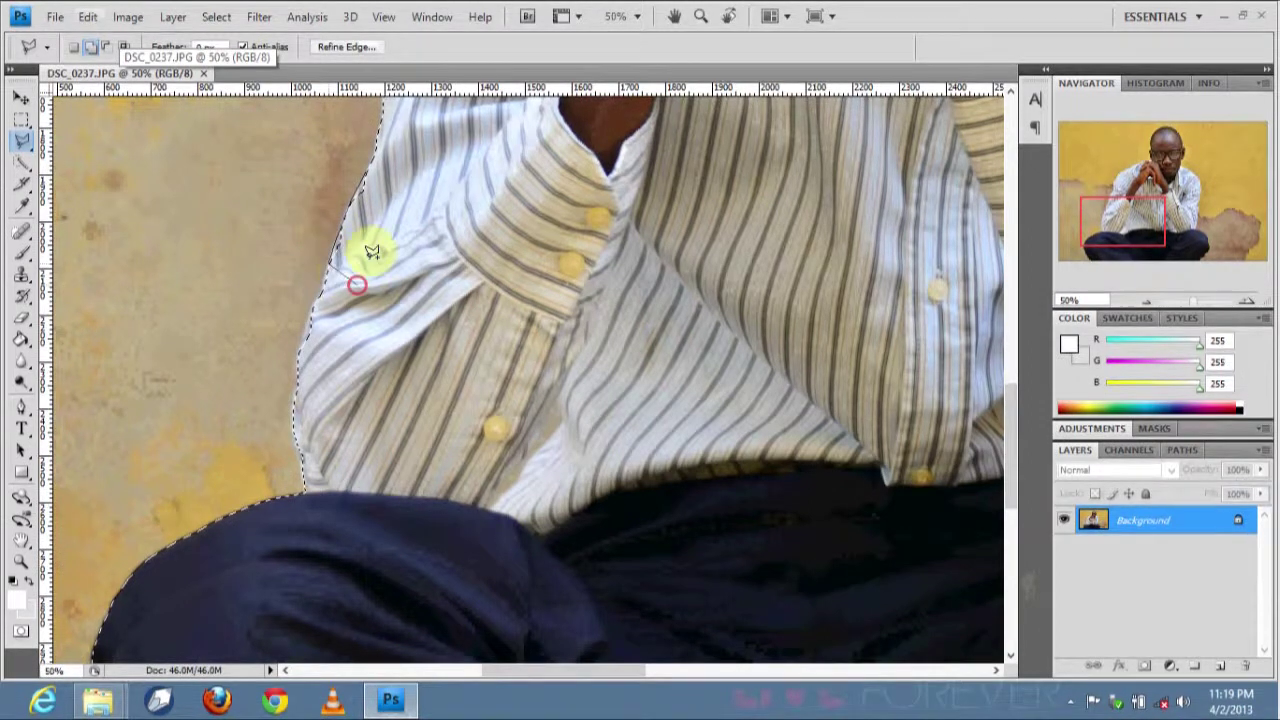
{"action": "double_click", "coordinate": [368, 165]}
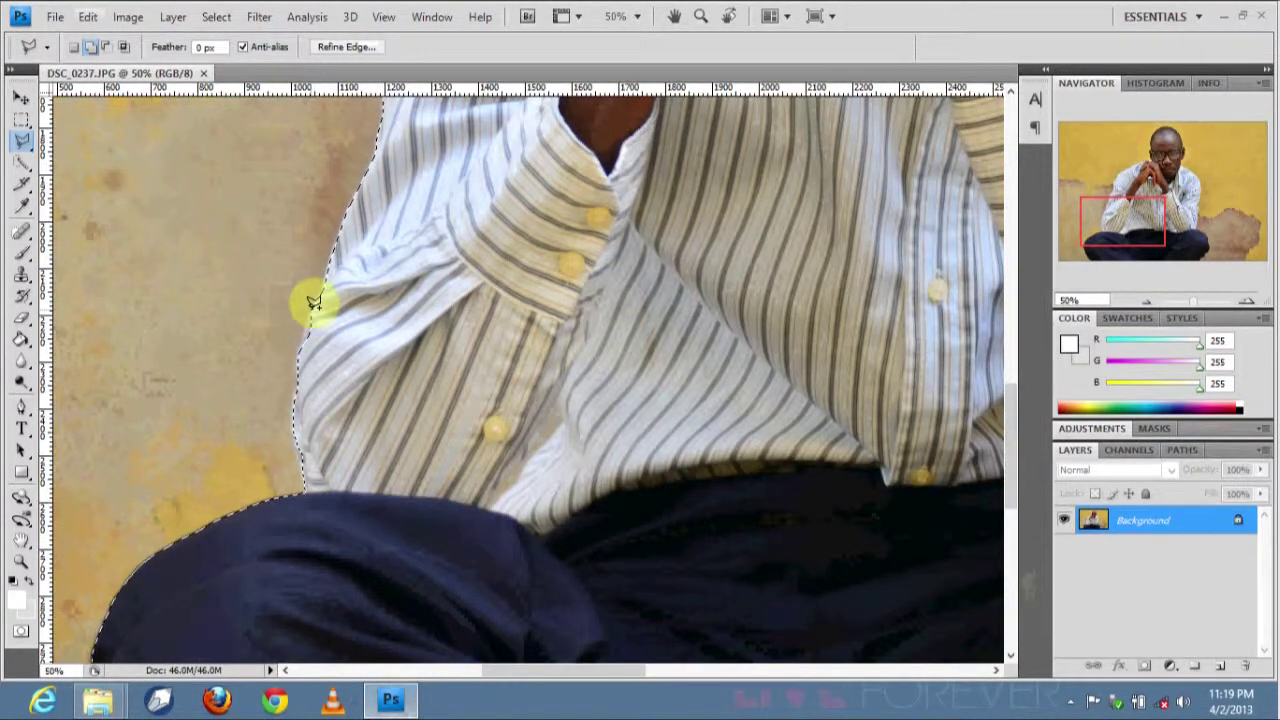
{"action": "left_click", "coordinate": [304, 333]}
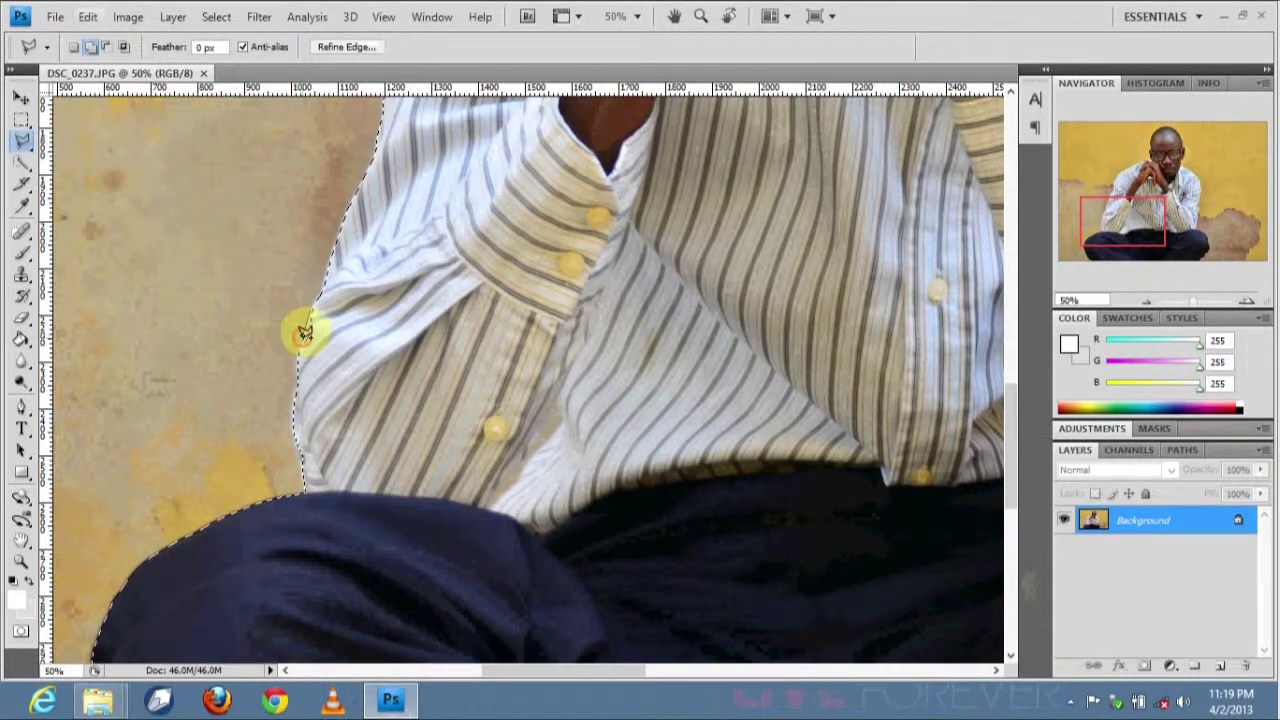
{"action": "mouse_move", "coordinate": [300, 350]}
{"action": "left_mouse_down"}
{"action": "mouse_move", "coordinate": [329, 337]}
{"action": "mouse_move", "coordinate": [323, 300]}
{"action": "mouse_move", "coordinate": [301, 348]}
{"action": "left_mouse_up"}
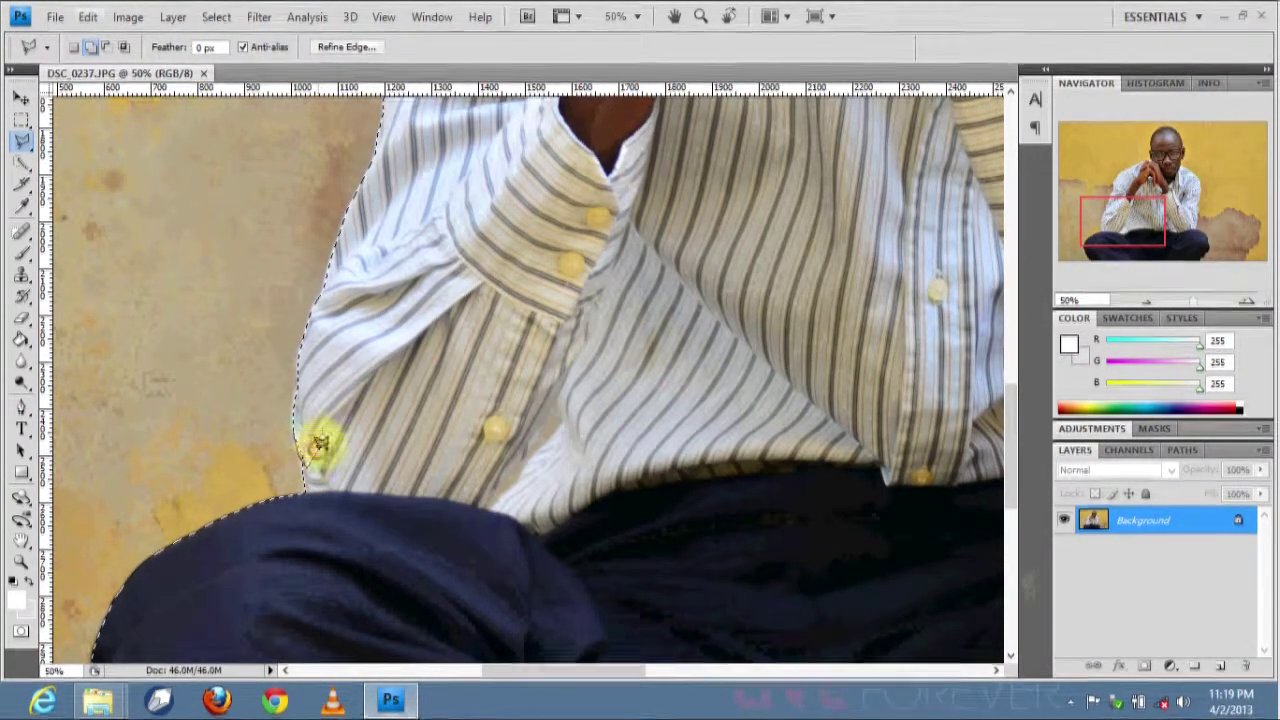
{"action": "left_click", "coordinate": [298, 424]}
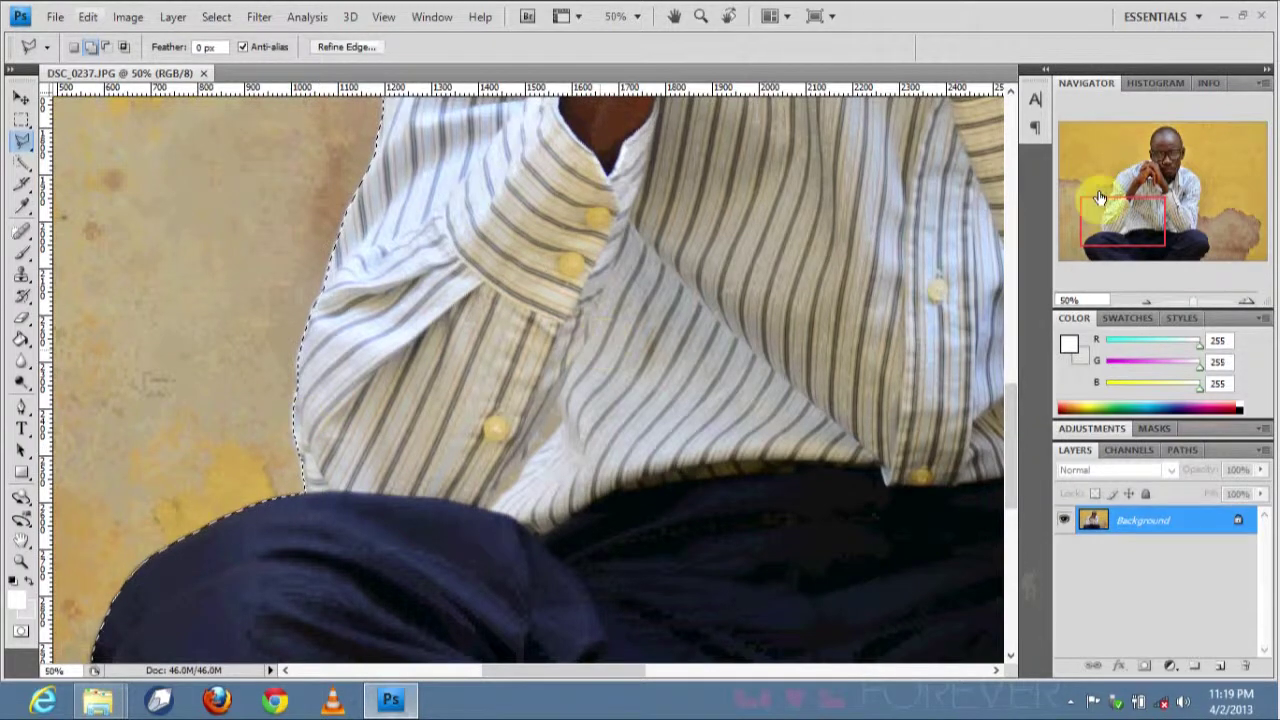
Add the missed strip of shirt between the raised hands and the neck to the selection.
{"action": "left_click_drag", "start_coordinate": [1099, 197], "coordinate": [1189, 137]}
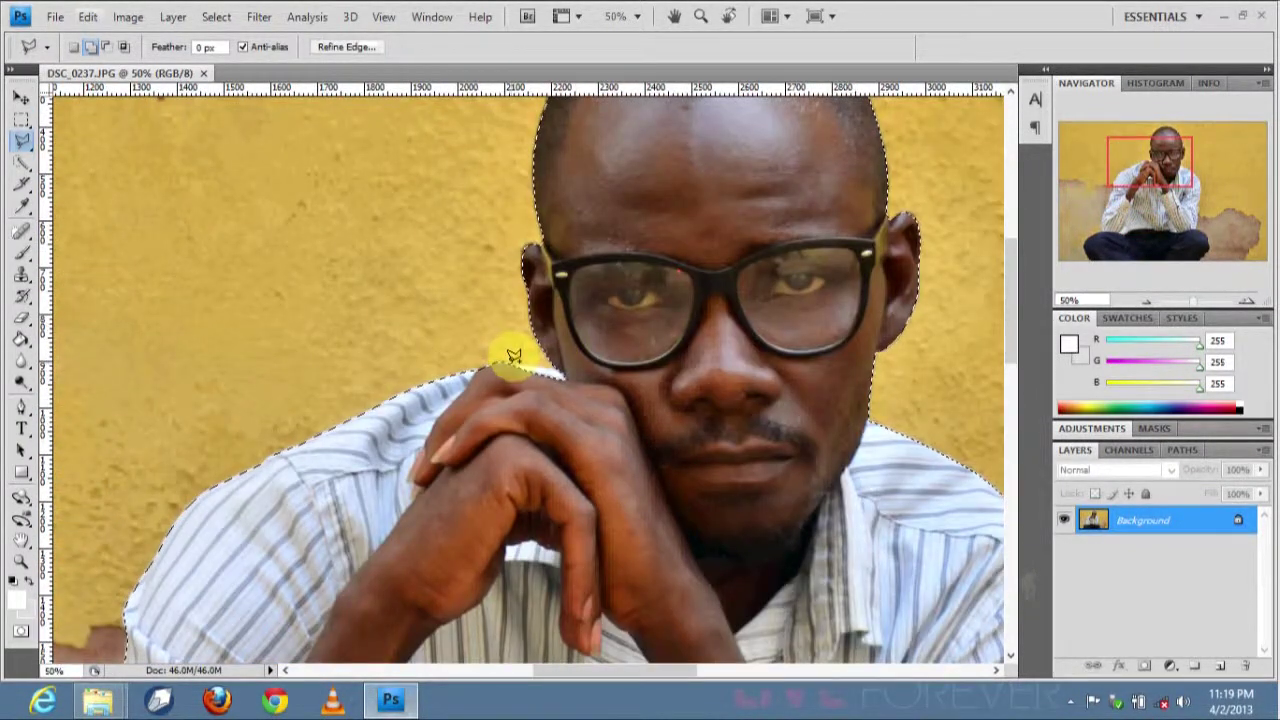
{"action": "left_click", "coordinate": [565, 368]}
{"action": "left_click", "coordinate": [560, 395]}
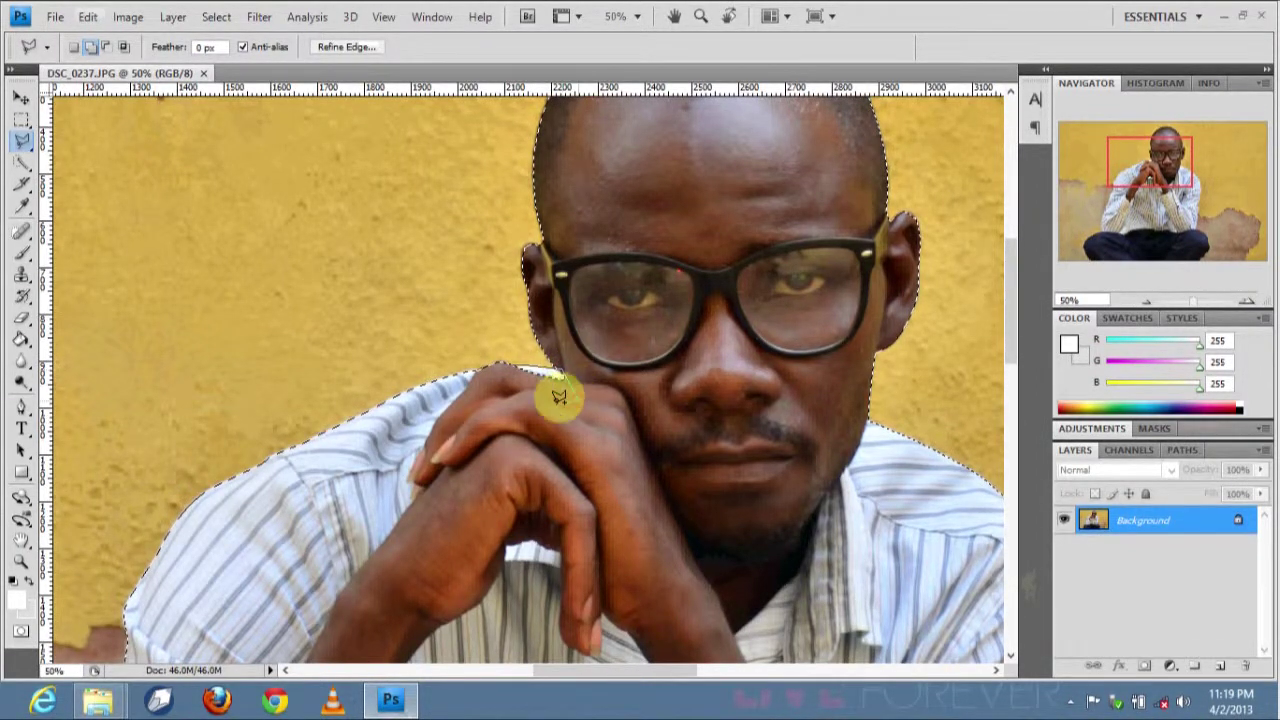
{"action": "double_click", "coordinate": [513, 358]}
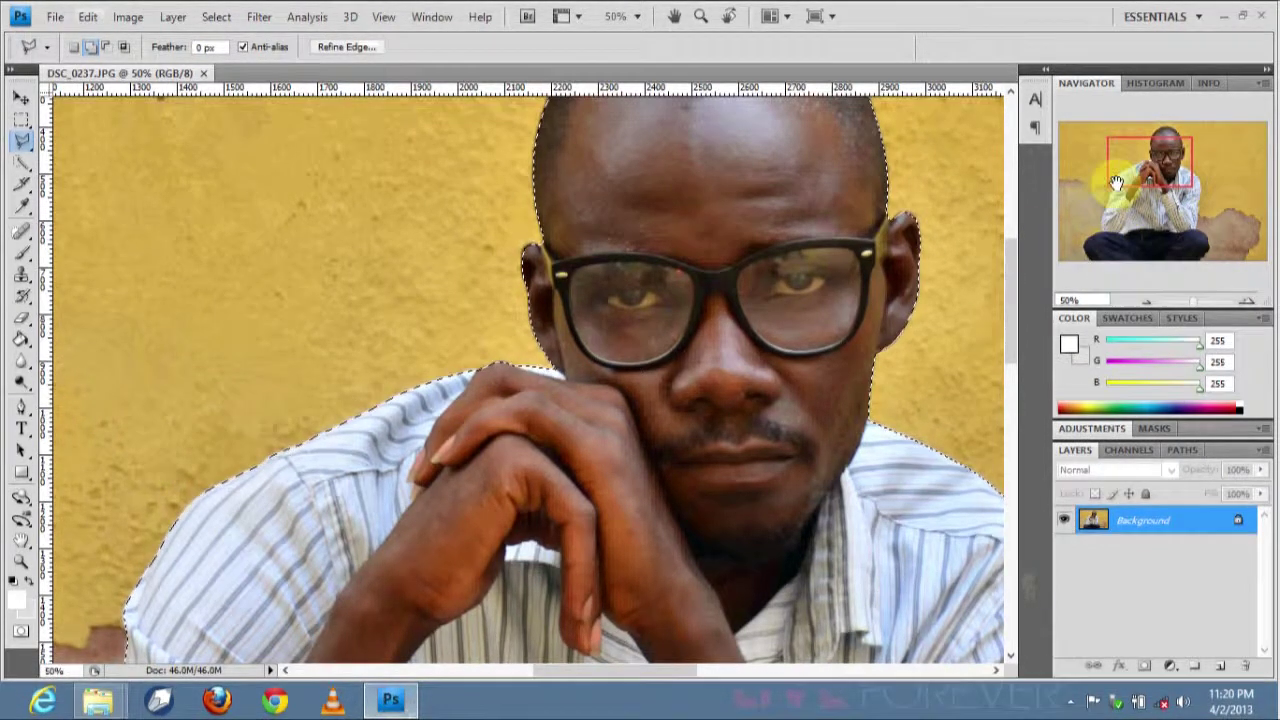
{"action": "mouse_move", "coordinate": [1124, 168]}
{"action": "left_mouse_down"}
{"action": "mouse_move", "coordinate": [1130, 158]}
{"action": "mouse_move", "coordinate": [1149, 189]}
{"action": "mouse_move", "coordinate": [1143, 160]}
{"action": "left_mouse_up"}
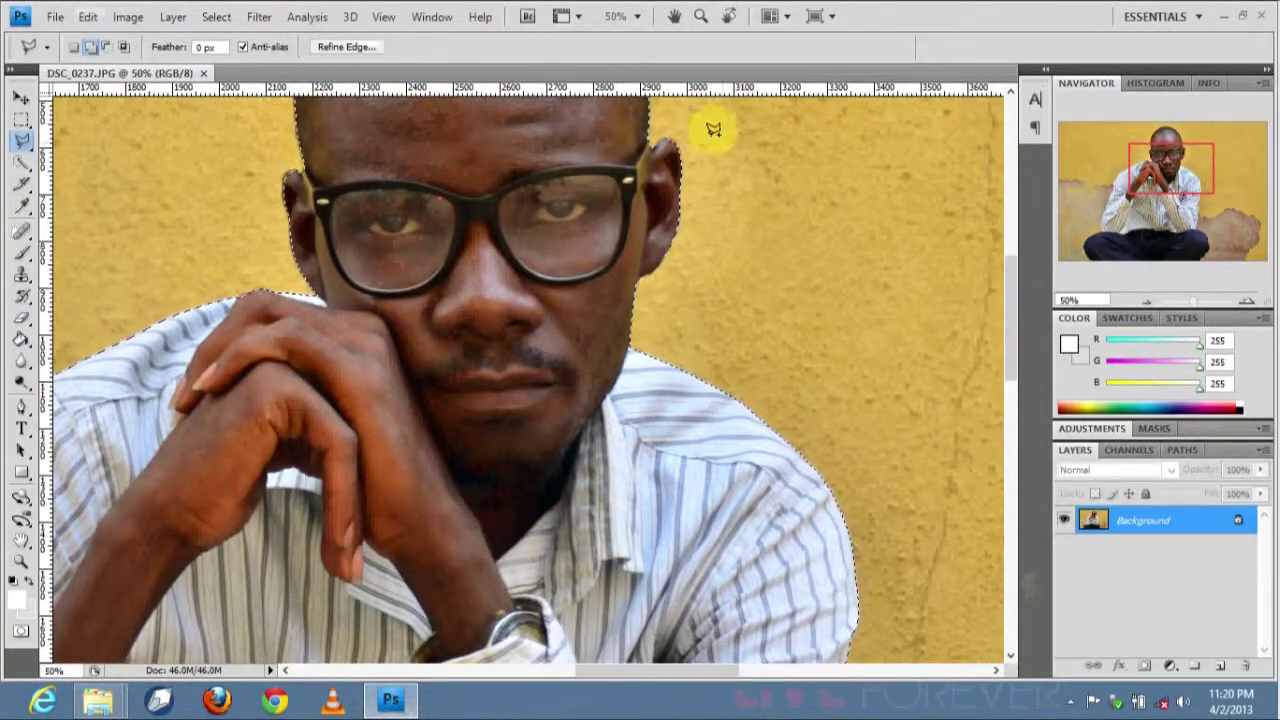
{"action": "left_click", "coordinate": [655, 155]}
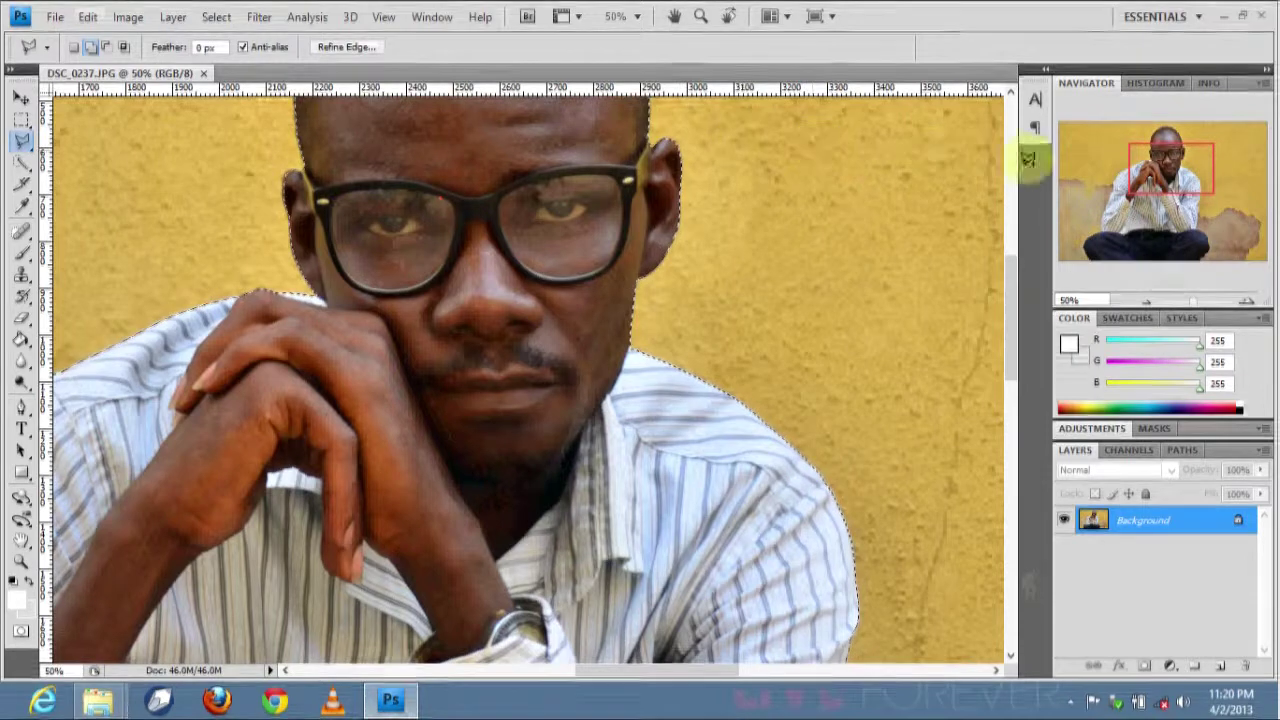
Add the missed sleeve fold on the photo's right side to the selection, and set the Polygonal Lasso to subtract mode.
{"action": "left_click_drag", "start_coordinate": [1166, 172], "coordinate": [1184, 203]}
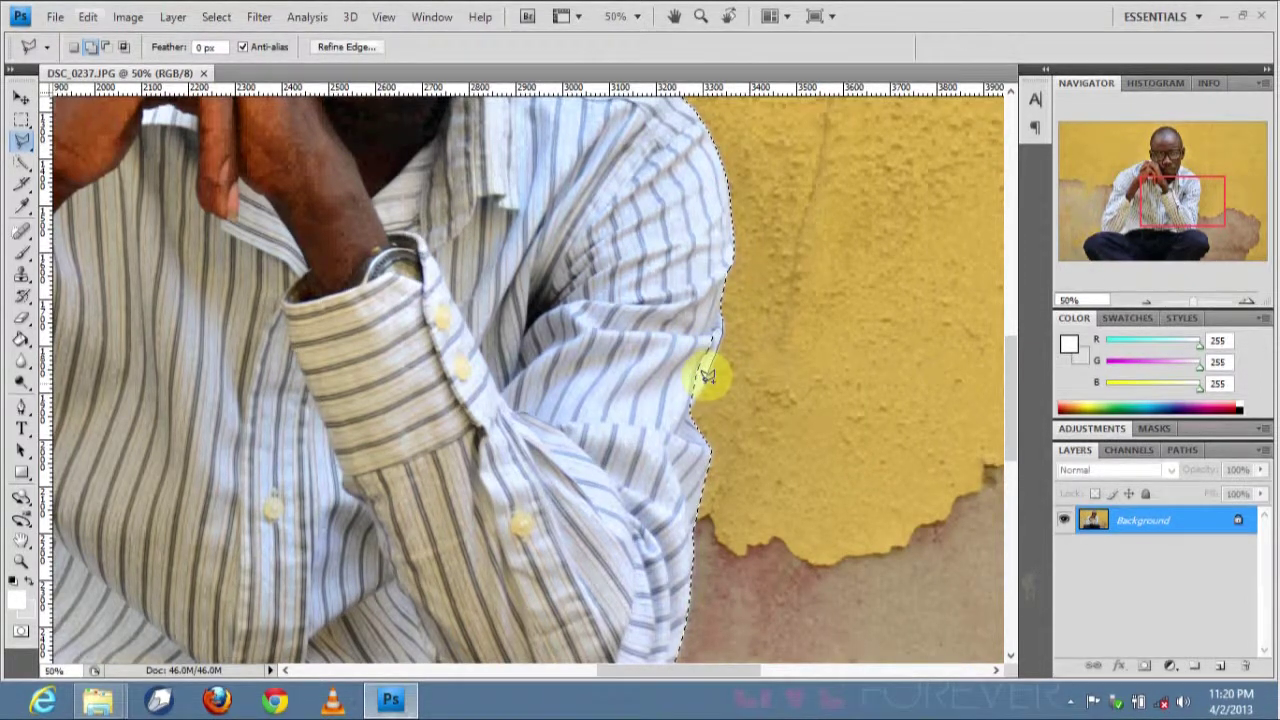
{"action": "left_click", "coordinate": [674, 408]}
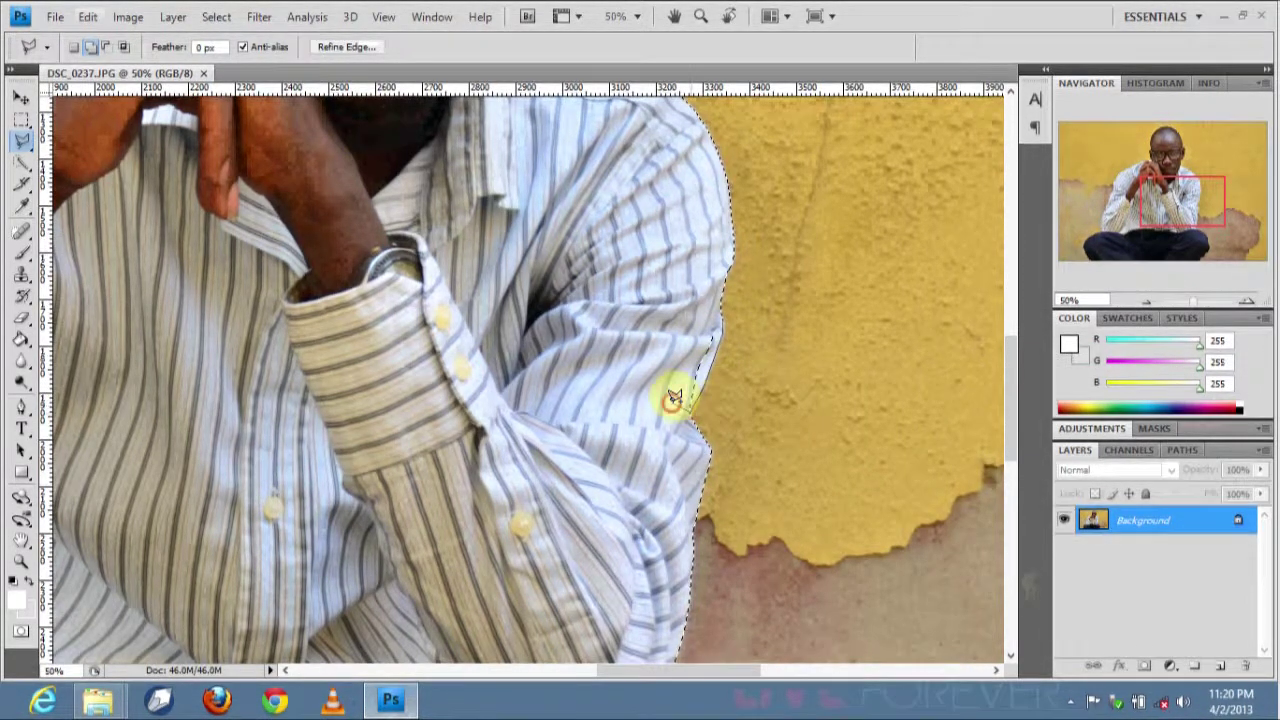
{"action": "left_click", "coordinate": [735, 322]}
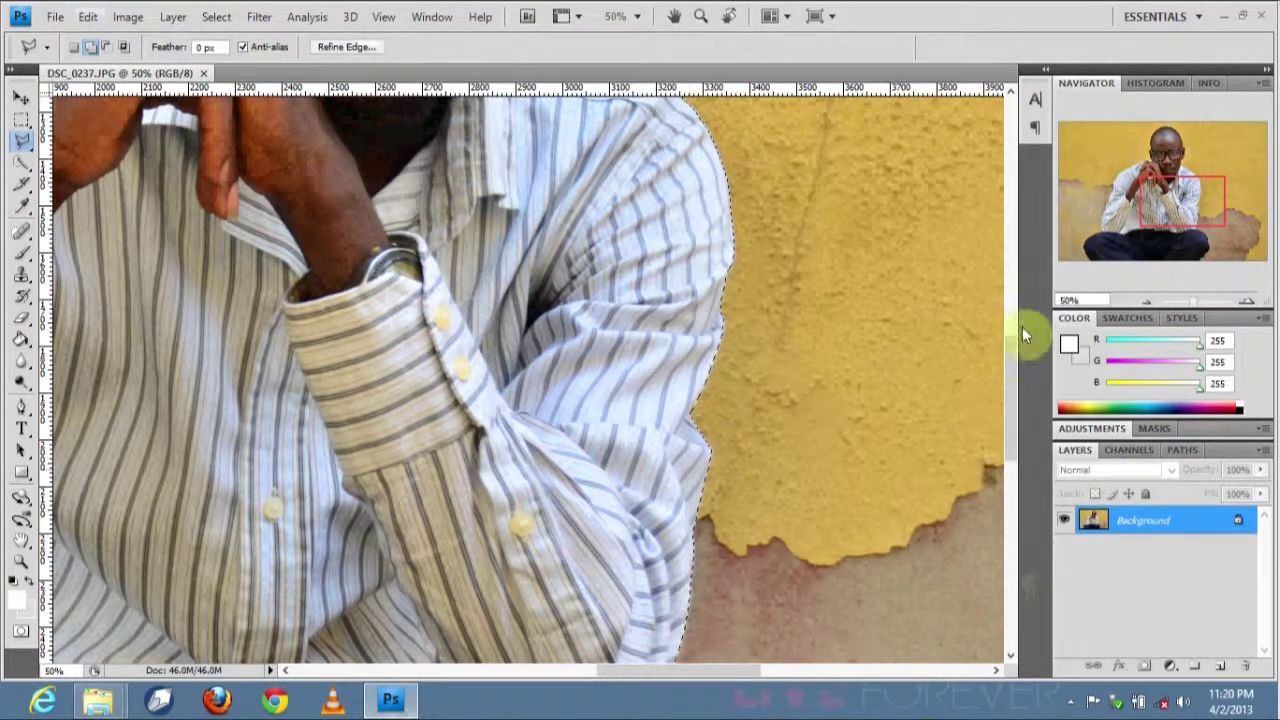
{"action": "left_click_drag", "start_coordinate": [1183, 202], "coordinate": [1186, 230]}
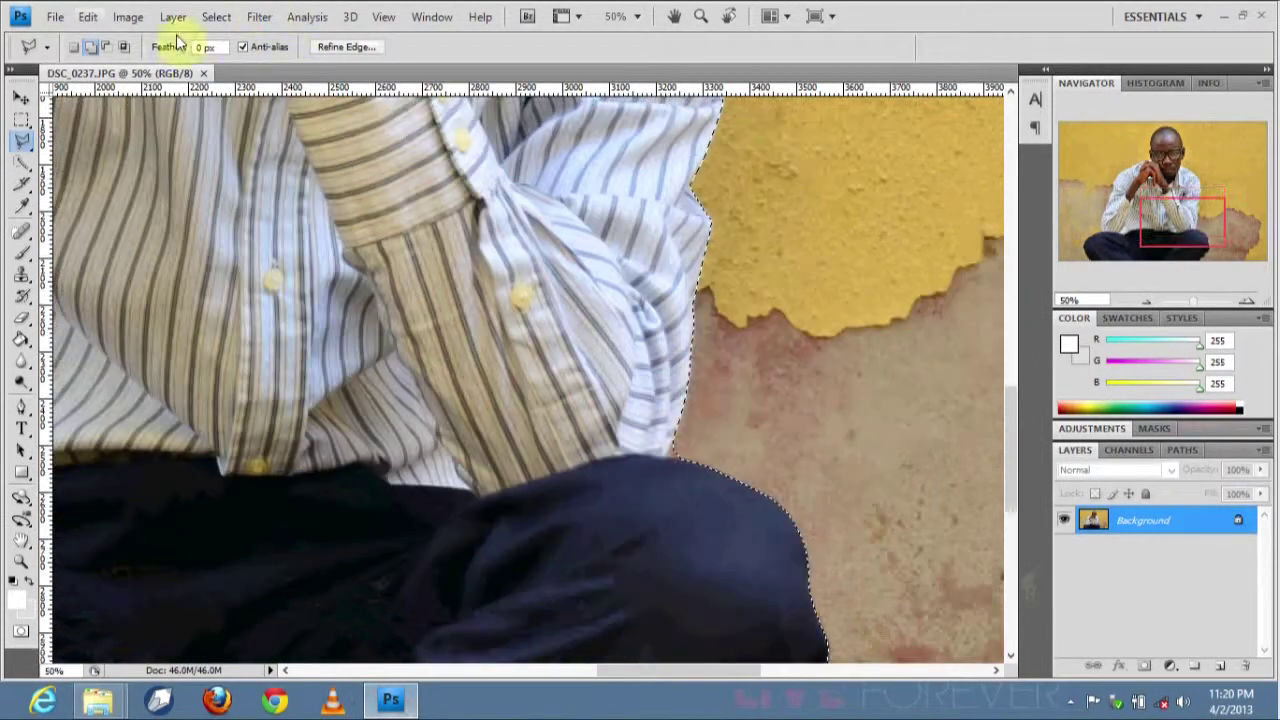
{"action": "left_click", "coordinate": [108, 48]}
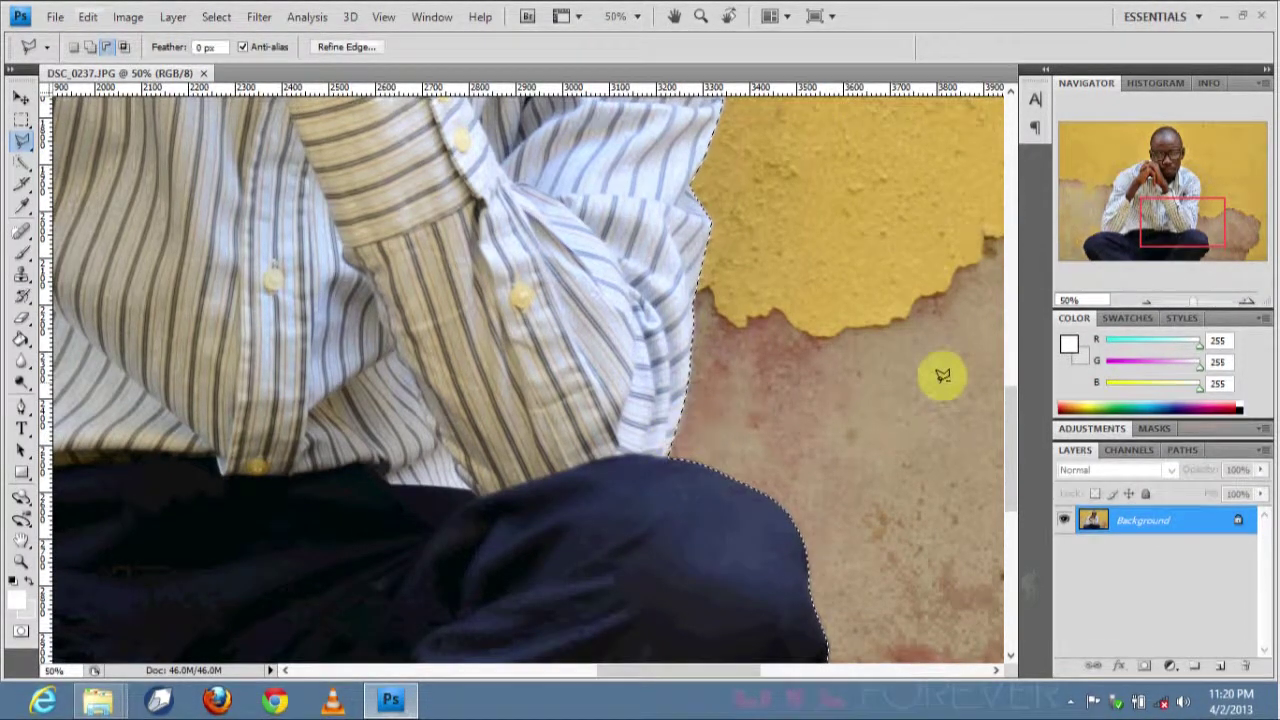
{"action": "left_click_drag", "start_coordinate": [1203, 217], "coordinate": [1194, 237]}
Copy the selected man to a new layer and hide the Background layer.
{"action": "key", "text": "ctrl+minus"}
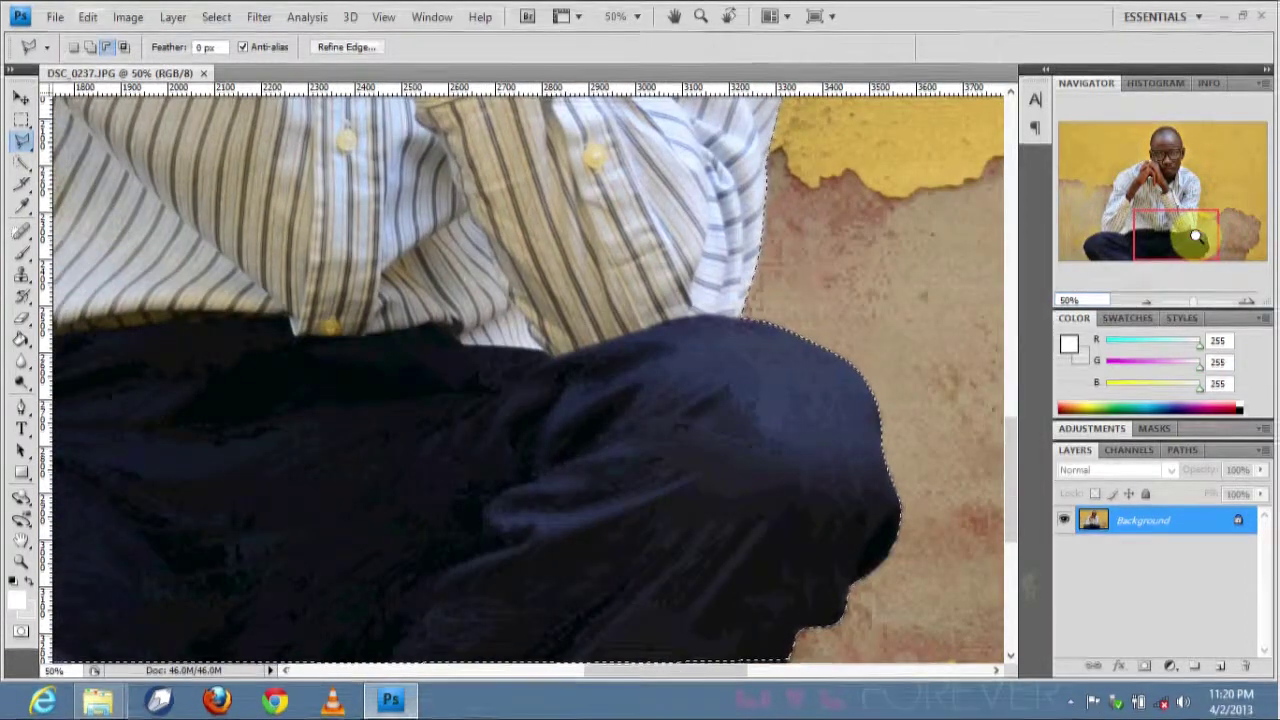
{"action": "key", "text": "ctrl+minus"}
{"action": "key", "text": "ctrl+minus"}
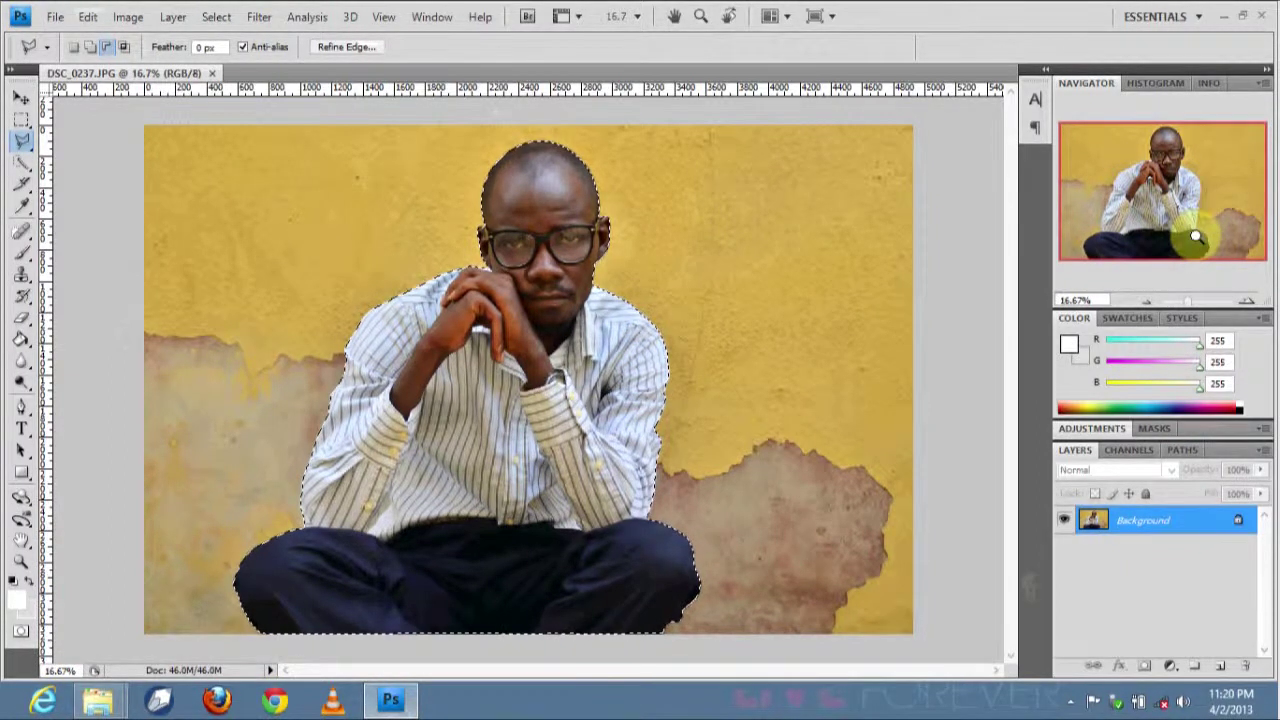
{"action": "key", "text": "ctrl+j"}
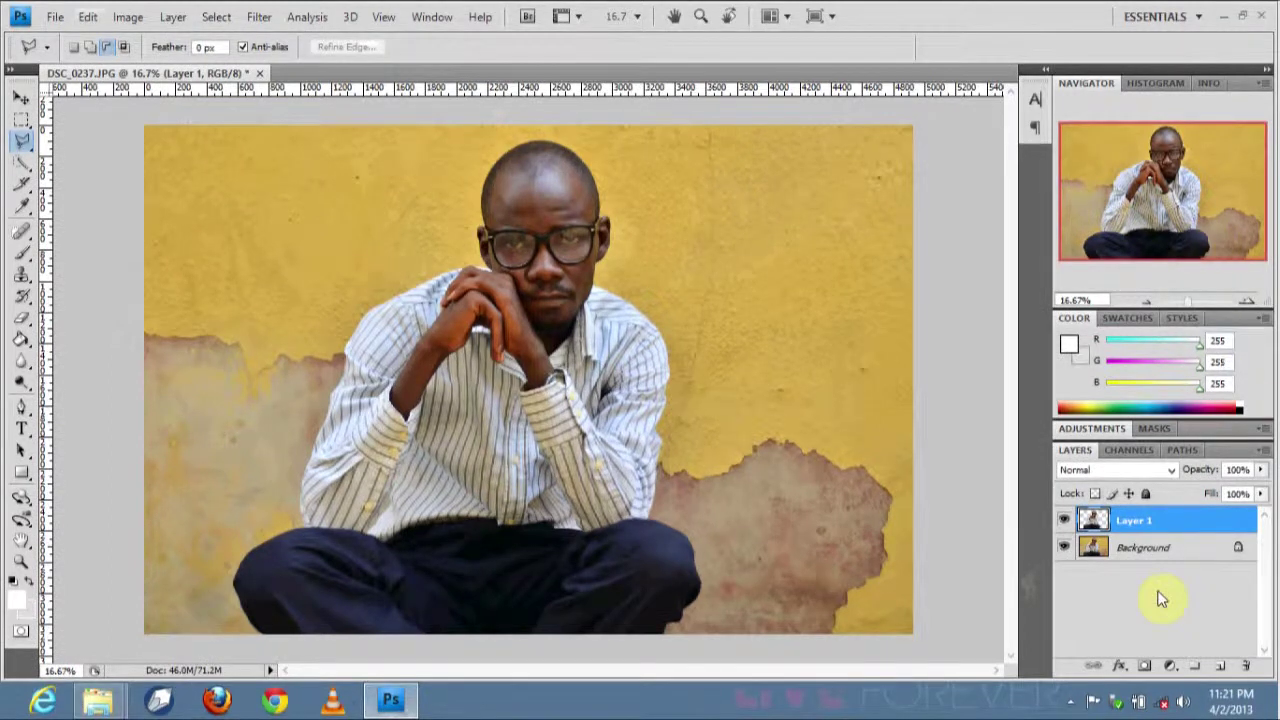
{"action": "left_click", "coordinate": [1065, 548]}
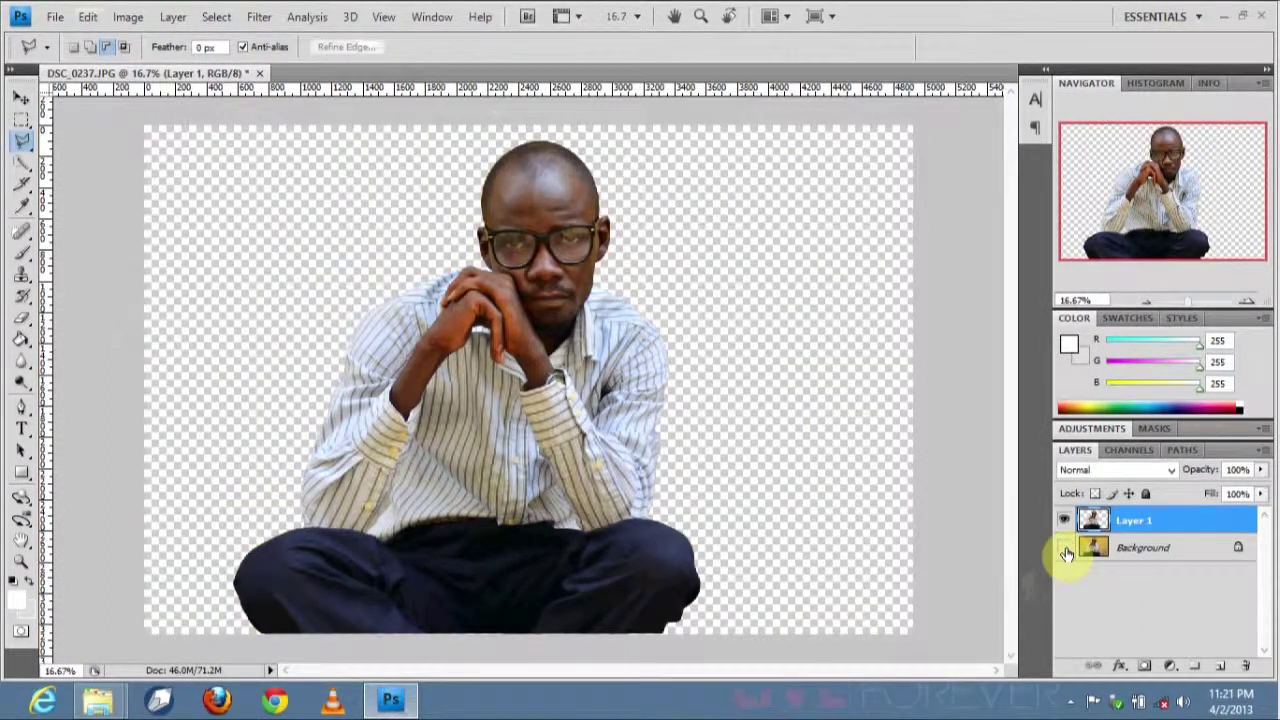